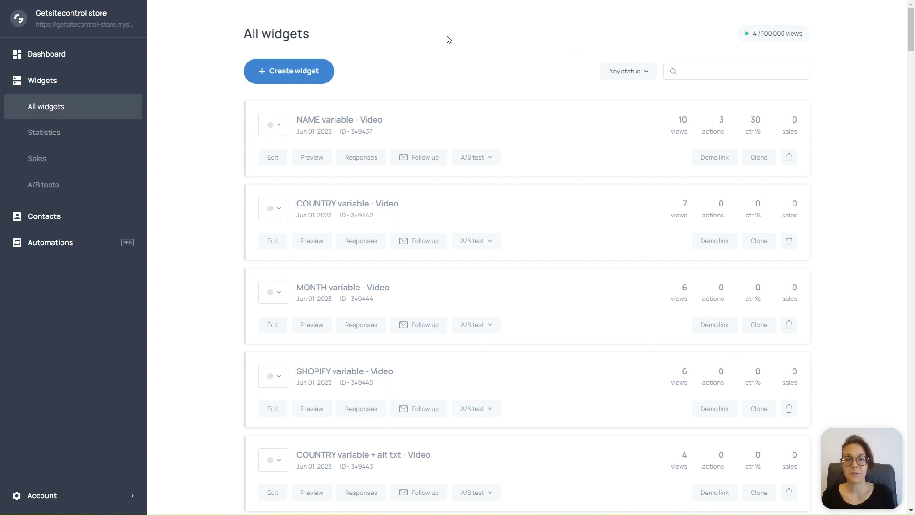
Create a widget from the "Get 20% off" yellow backpack template in the Promote coupon codes use case of the design ideas
left_click(299, 73)
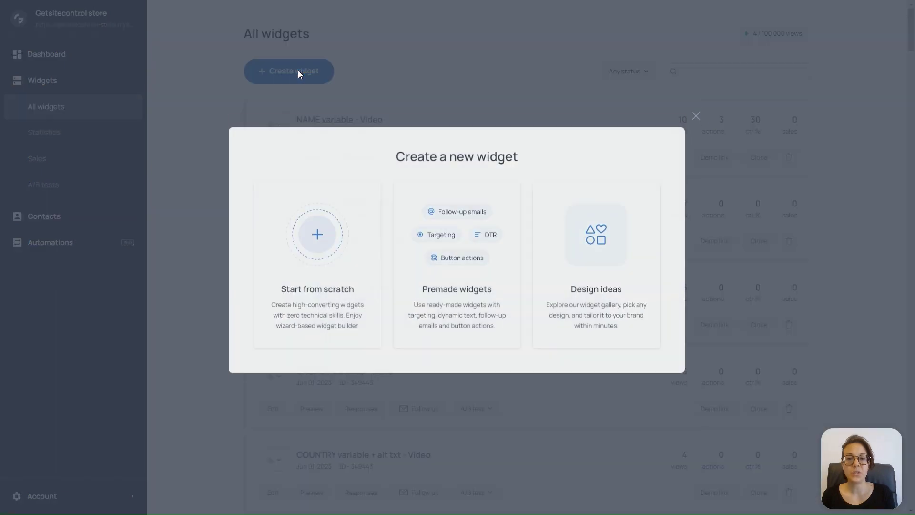
left_click(602, 263)
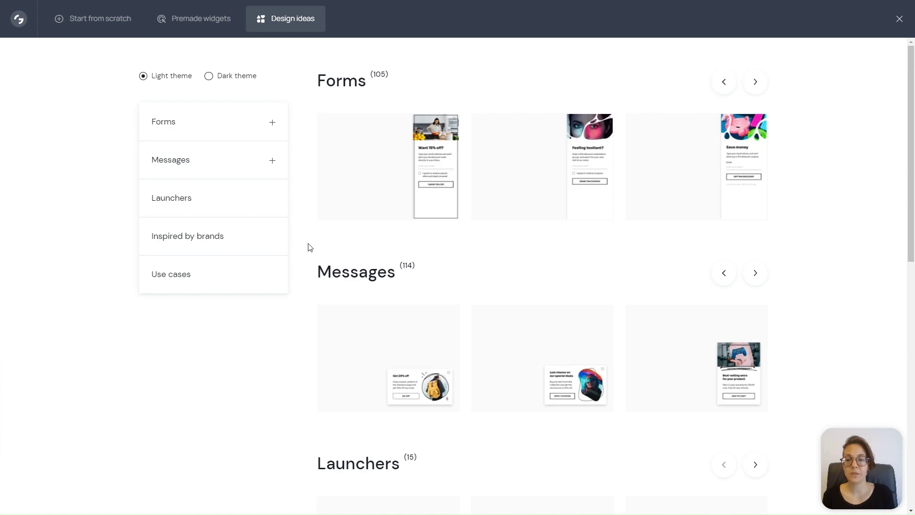
left_click(167, 276)
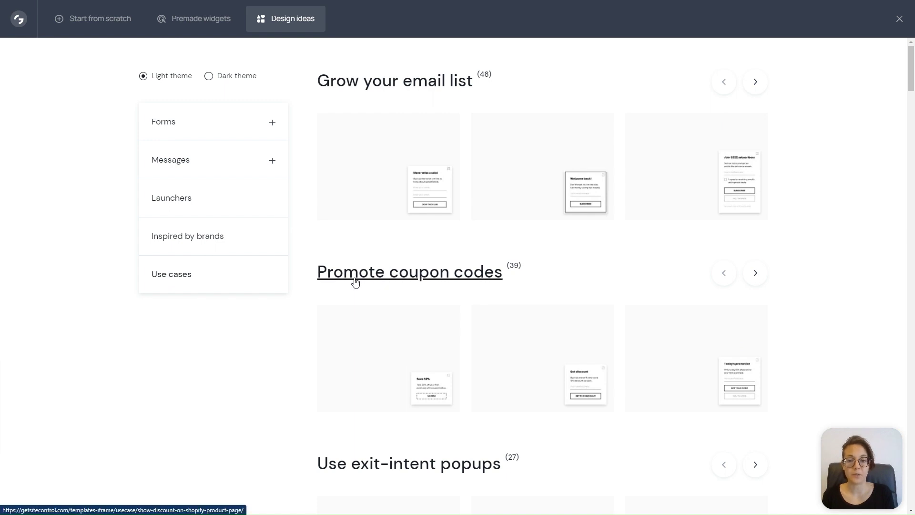
left_click(374, 279)
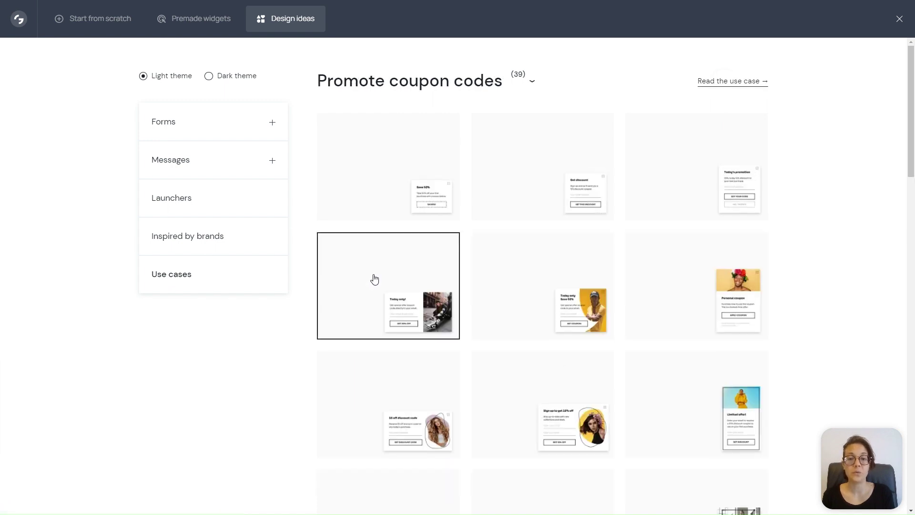
scroll(294, 340, "down", 3)
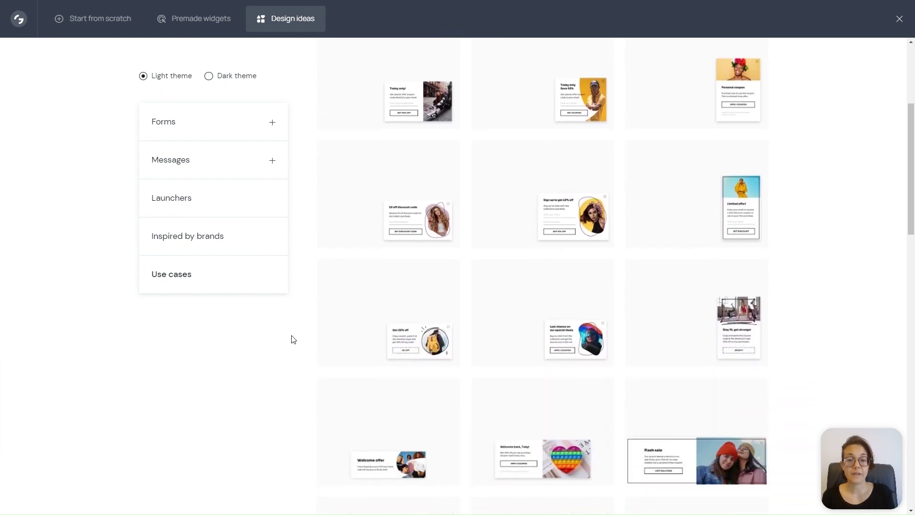
left_click(377, 298)
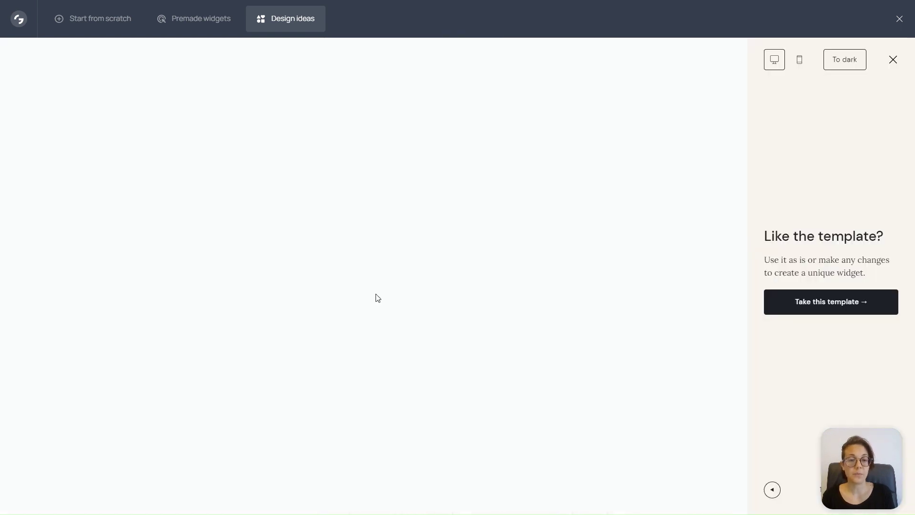
left_click(814, 305)
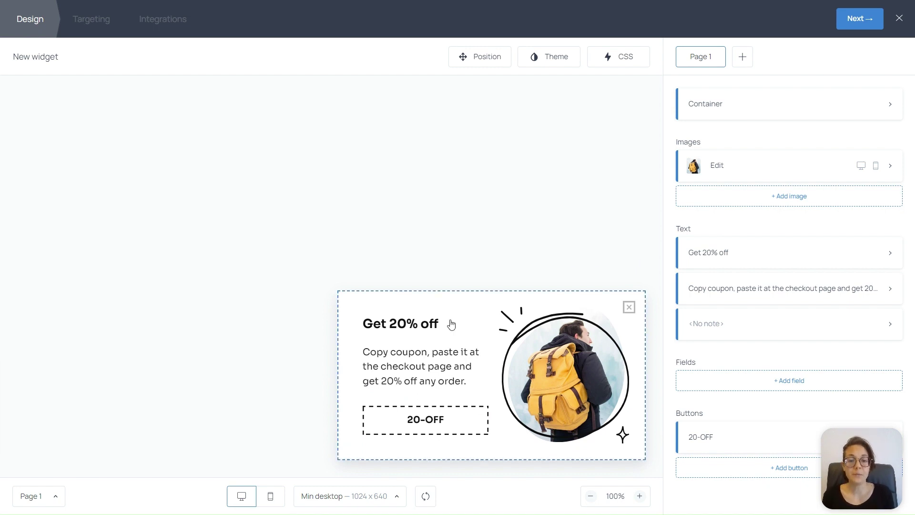
Set the text that the coupon button copies to the clipboard to 15OFF
left_click(430, 428)
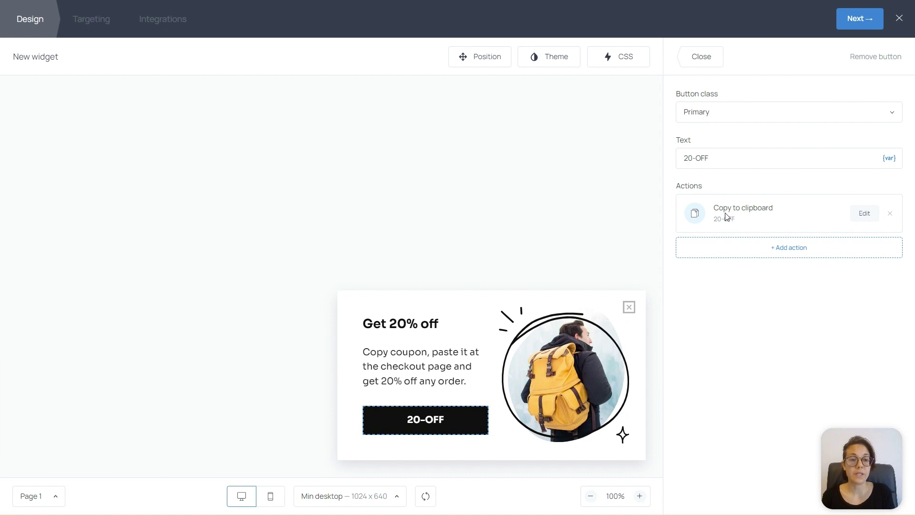
left_click(858, 214)
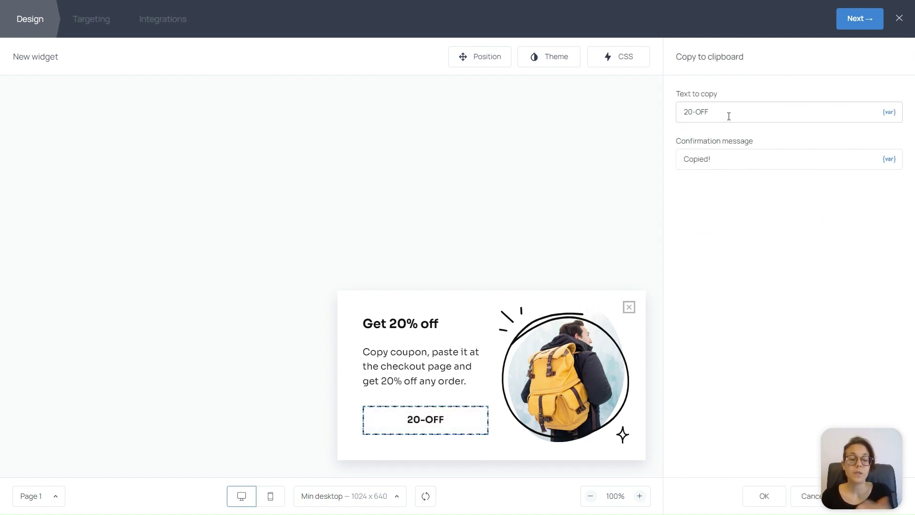
left_click_drag(696, 112, 678, 111)
type("15")
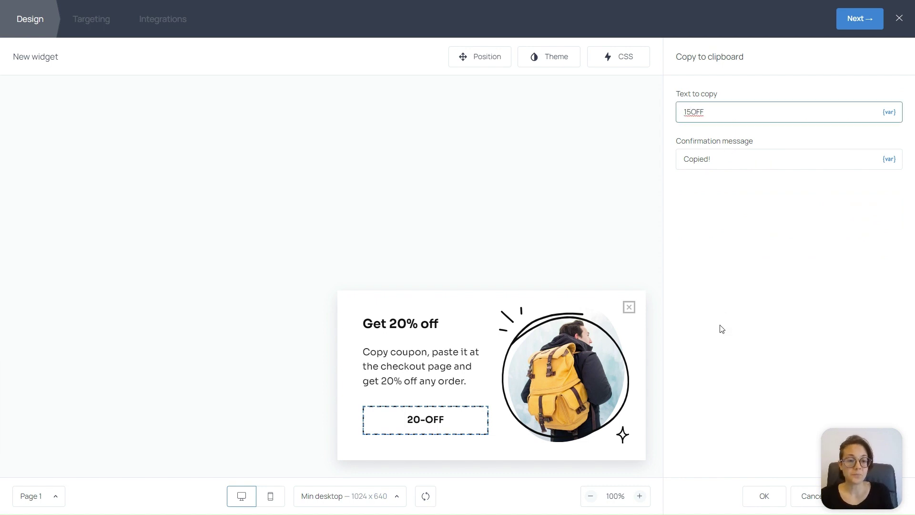
left_click(764, 498)
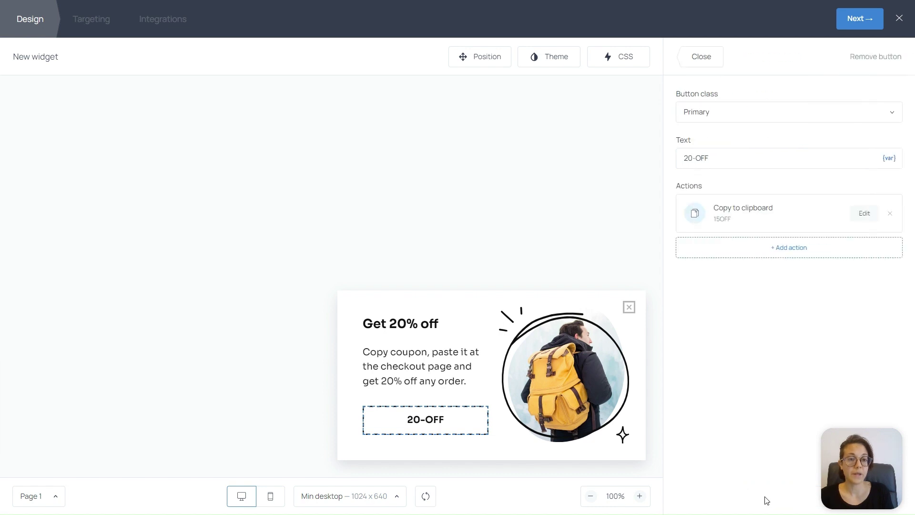
Change the coupon button's label to "COPY COUPON"
left_click_drag(713, 157, 674, 159)
key("BackSpace")
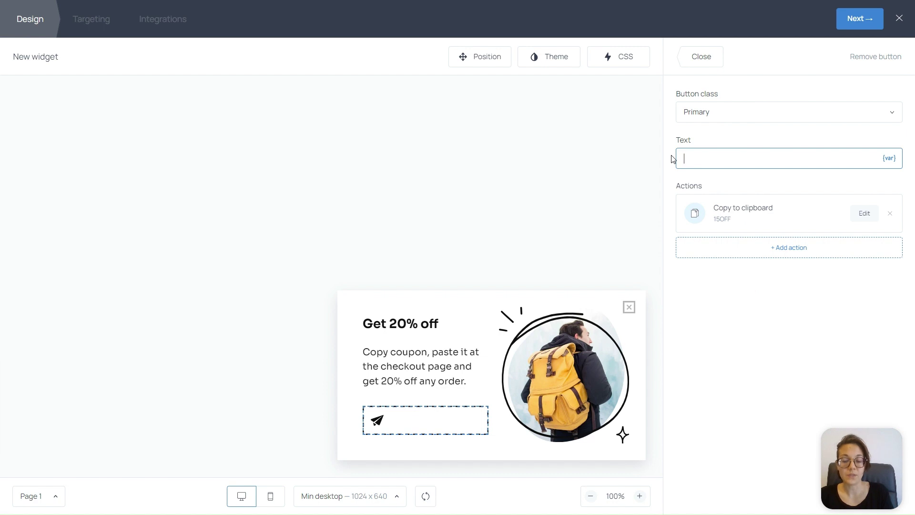
type("COPY")
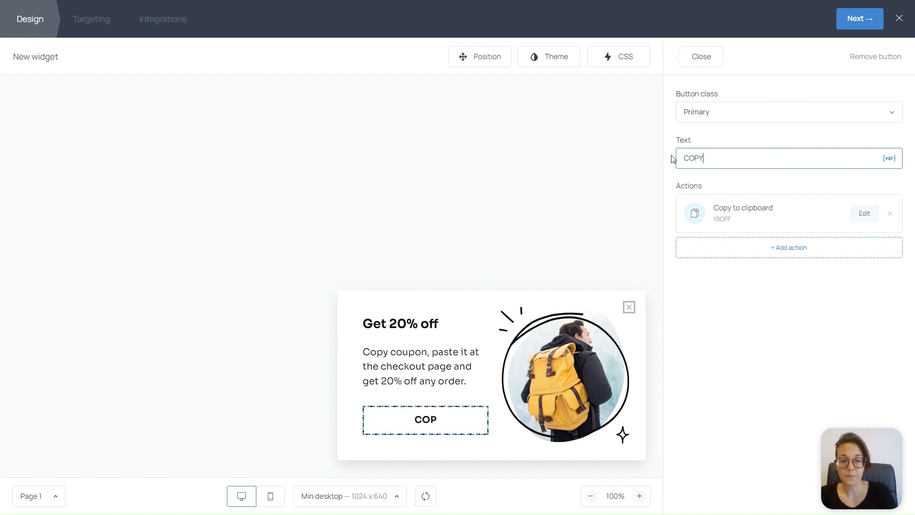
type(" COUPON")
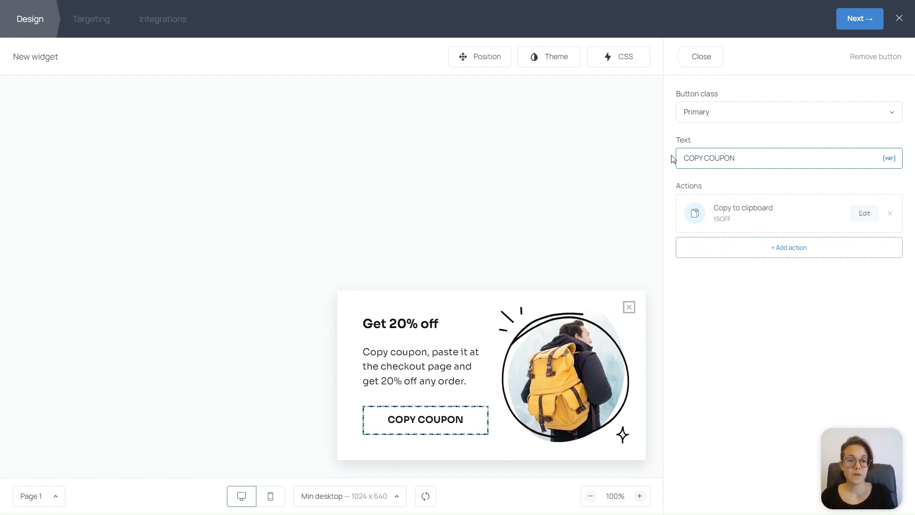
left_click(699, 60)
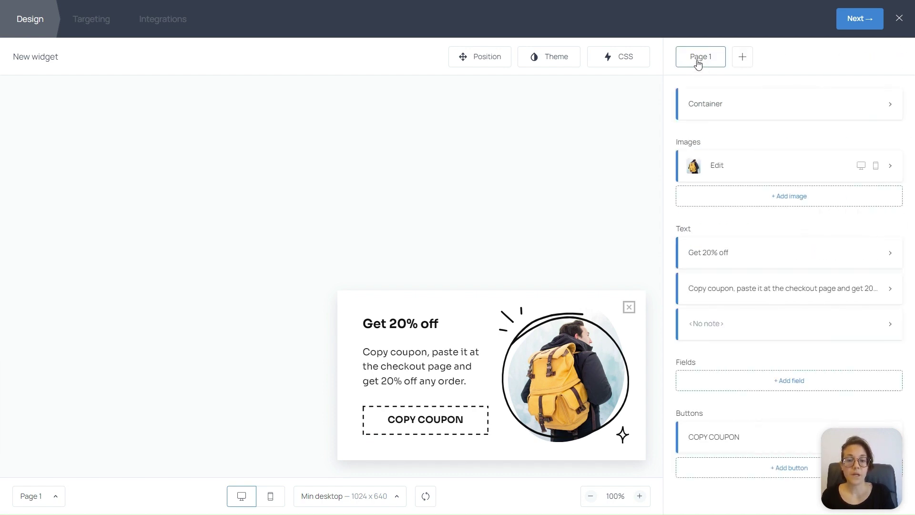
Change the discount in the widget's title so it reads "Get 15% off"
left_click(397, 329)
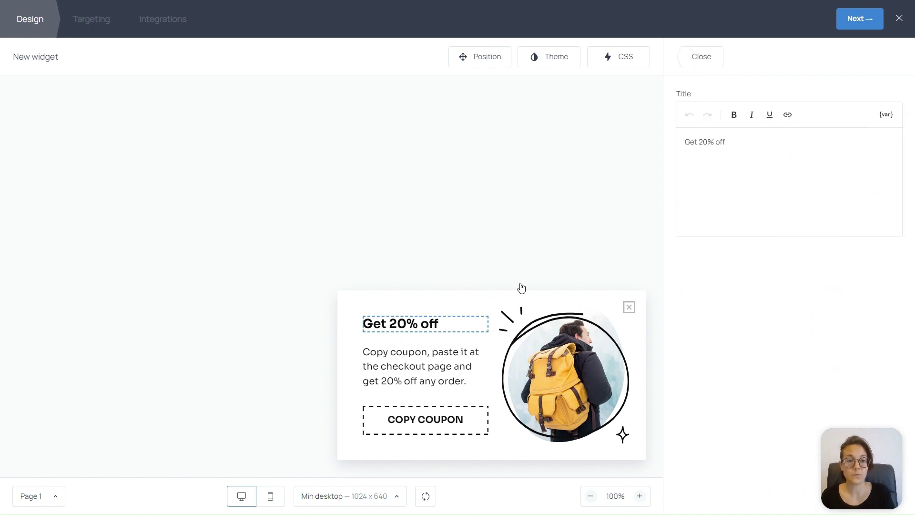
left_click(708, 142)
key("BackSpace")
key("BackSpace")
type("15")
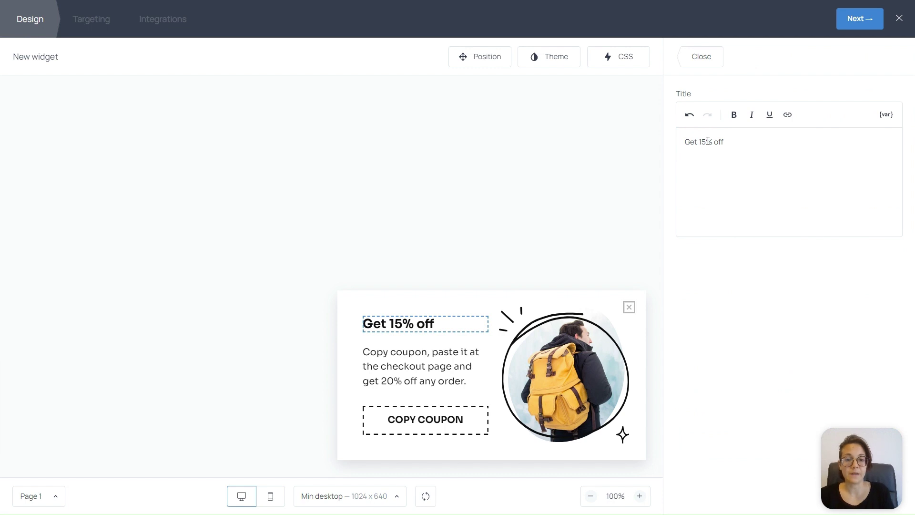
Change the discount in the widget's description to 15% and finish editing the text
left_click(423, 376)
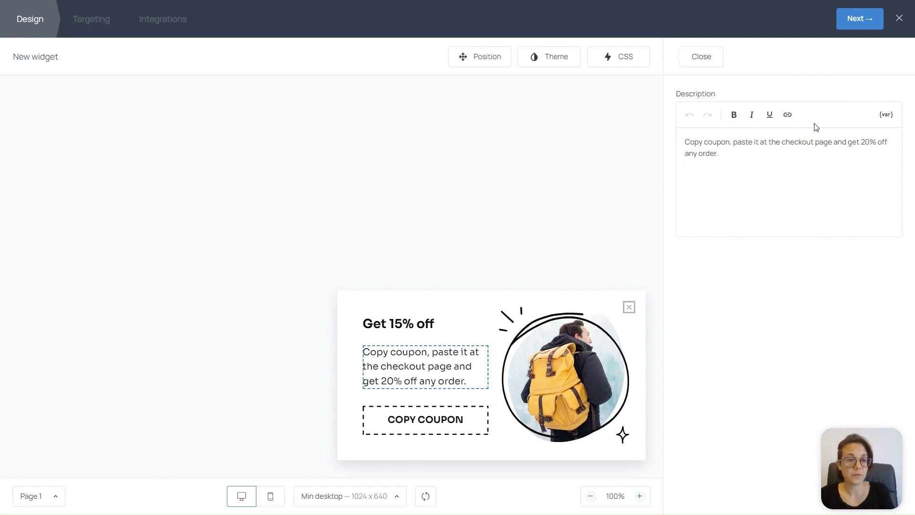
left_click(870, 141)
key("BackSpace")
key("BackSpace")
type("15")
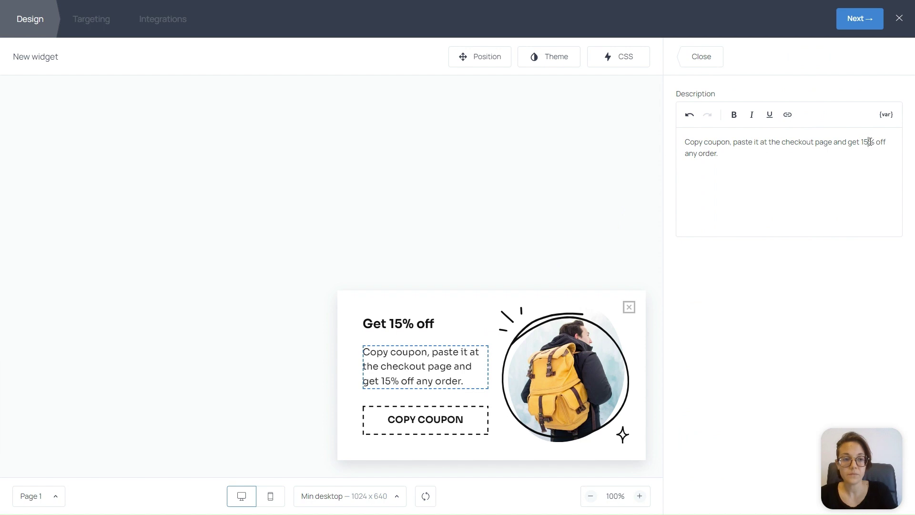
left_click(702, 58)
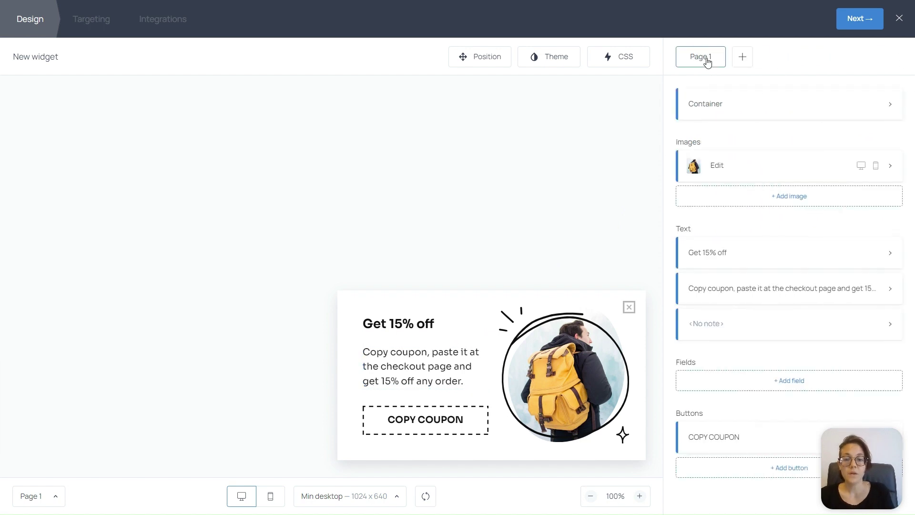
Replace the backpack image with the rose-gold drop earrings photo from the Jewelry category of the stock pictures
left_click(557, 376)
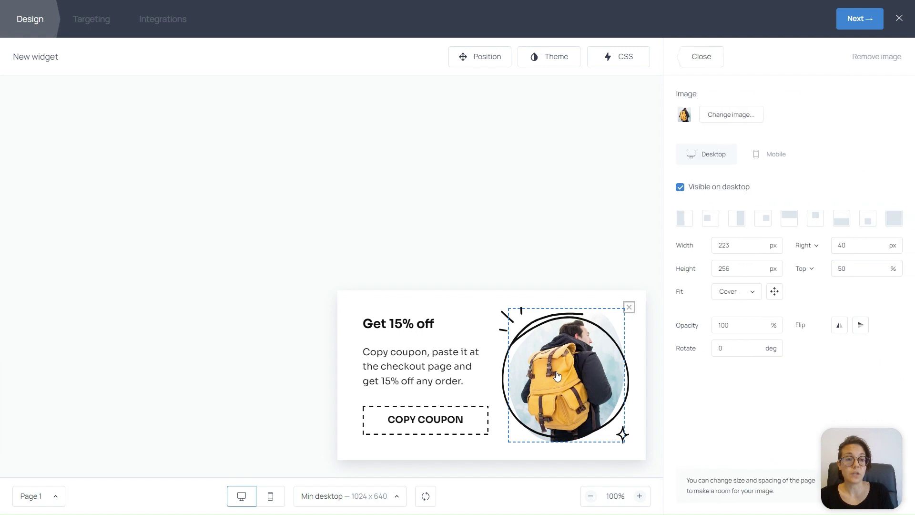
left_click(738, 118)
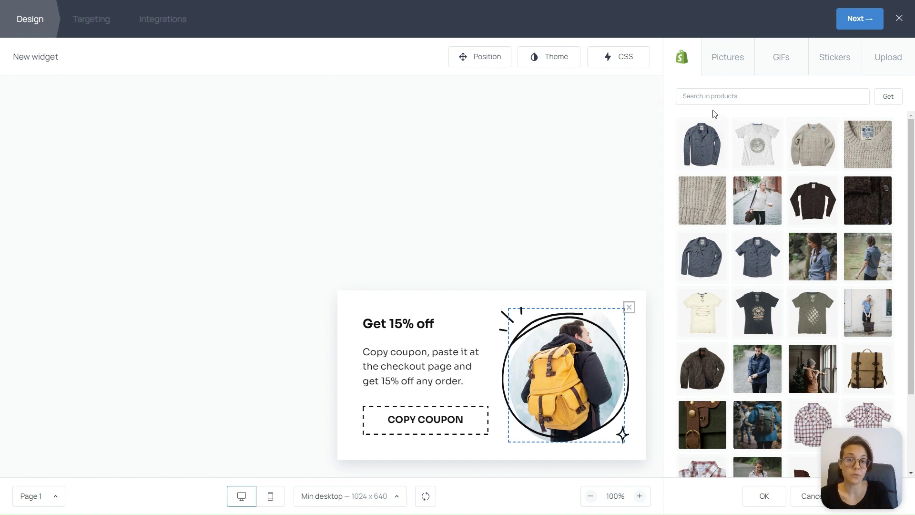
left_click(723, 64)
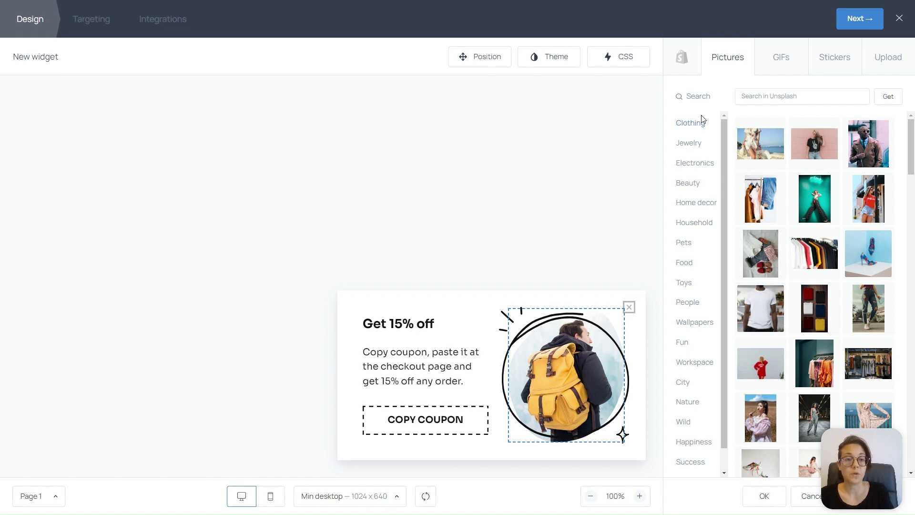
left_click(690, 144)
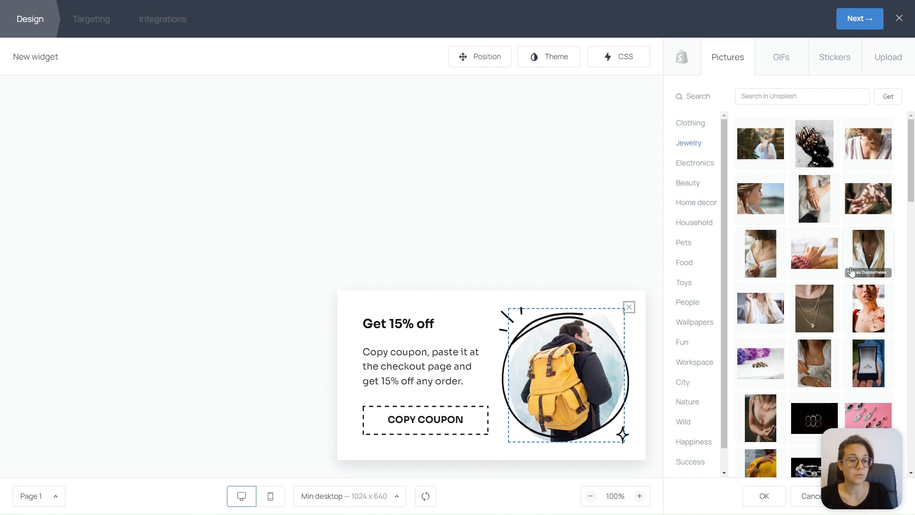
scroll(850, 276, "down", 4)
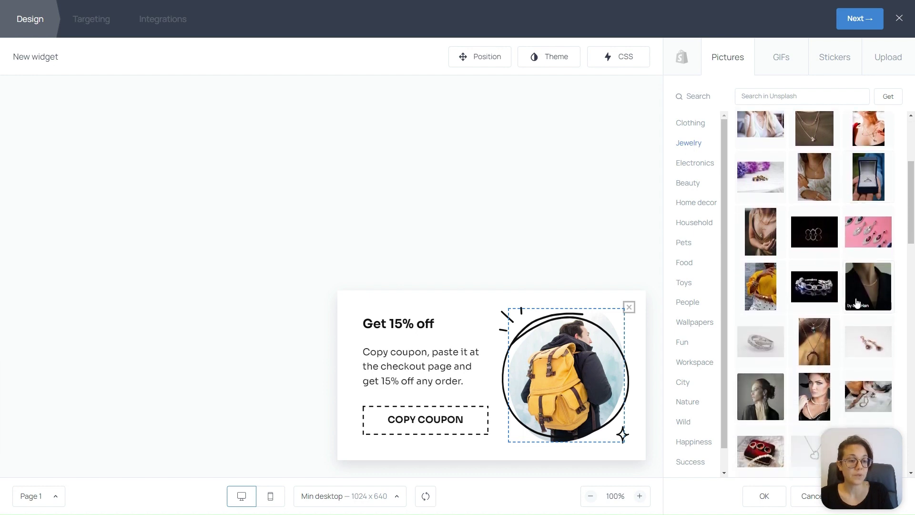
left_click(864, 342)
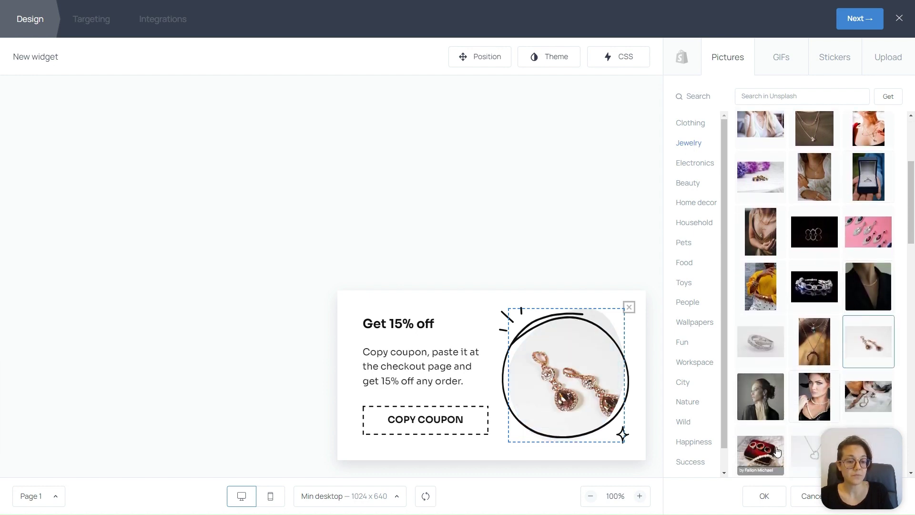
left_click(764, 496)
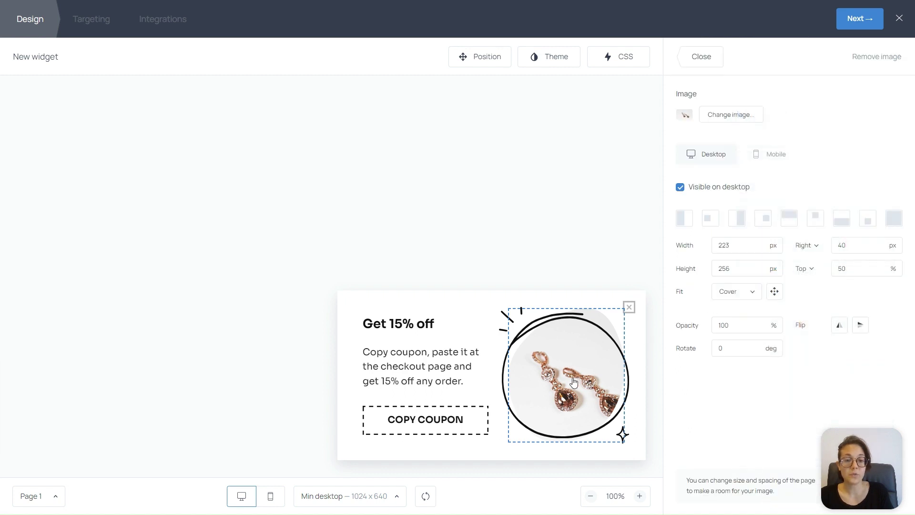
Set the left position of the earrings image within its frame to 70%
left_click(775, 291)
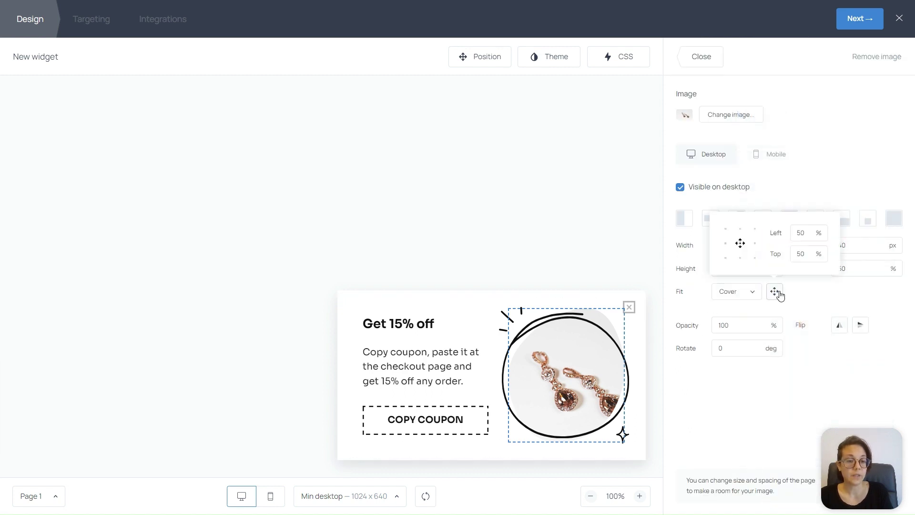
left_click(801, 234)
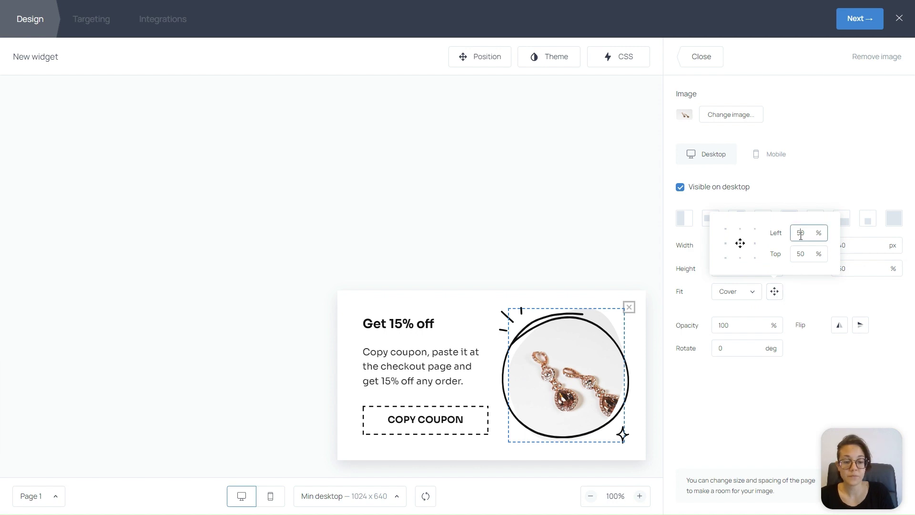
key("BackSpace")
key("BackSpace")
type("70")
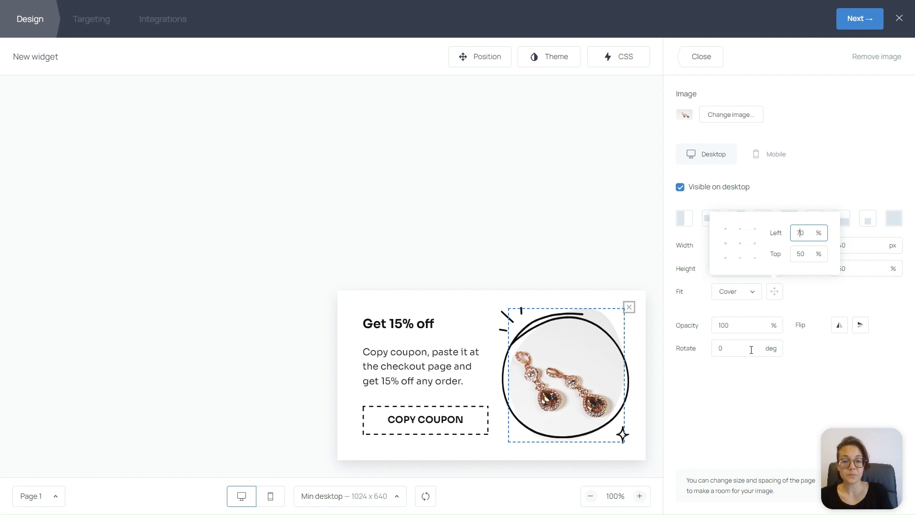
left_click(700, 62)
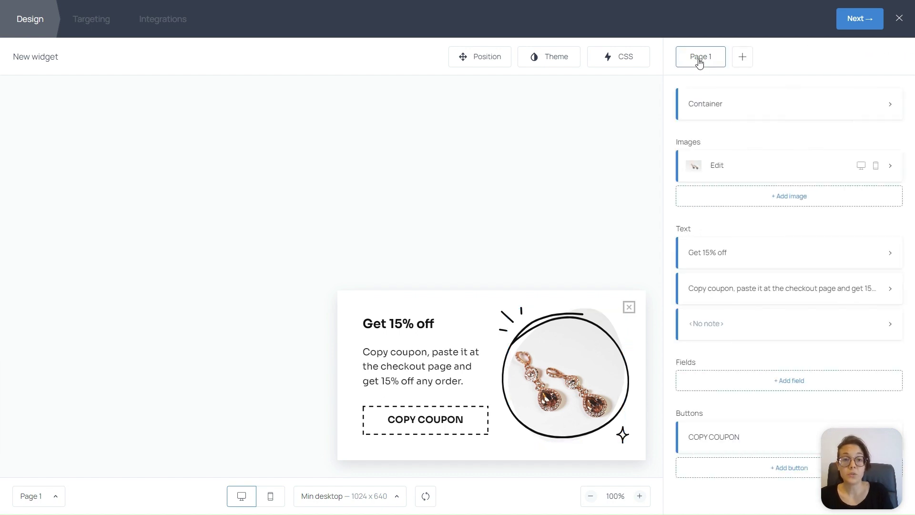
Set the widget theme's background color to the lightest orange swatch
left_click(554, 59)
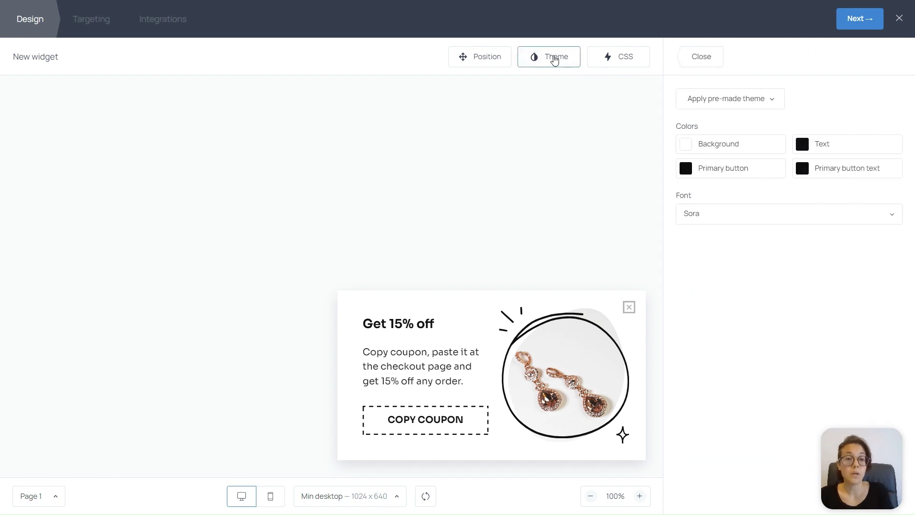
left_click(724, 146)
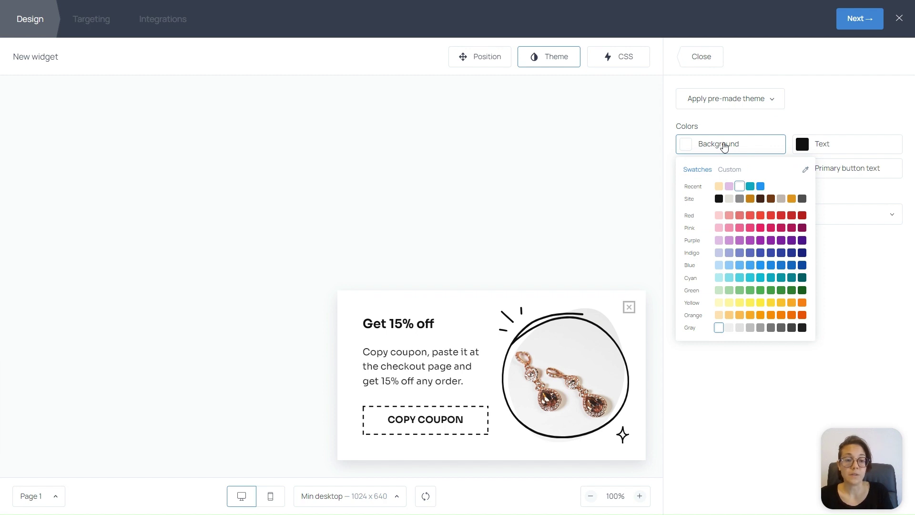
left_click(719, 316)
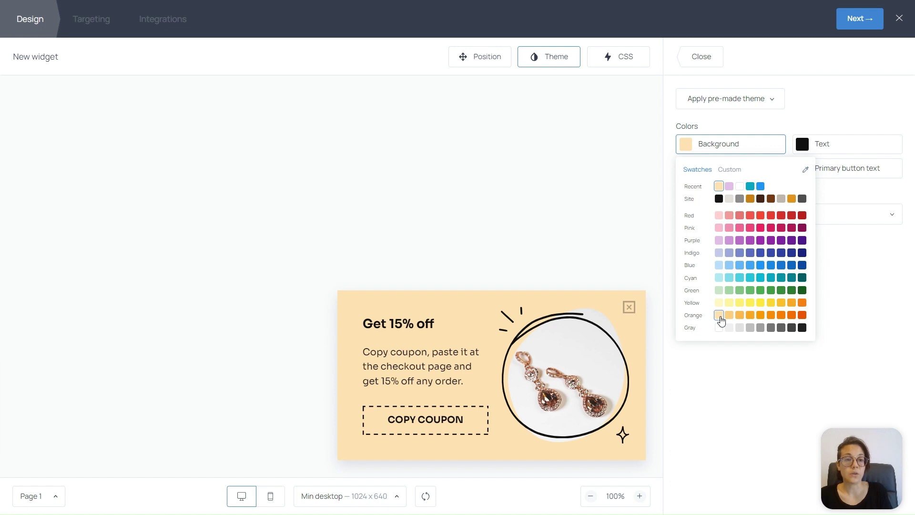
left_click(709, 57)
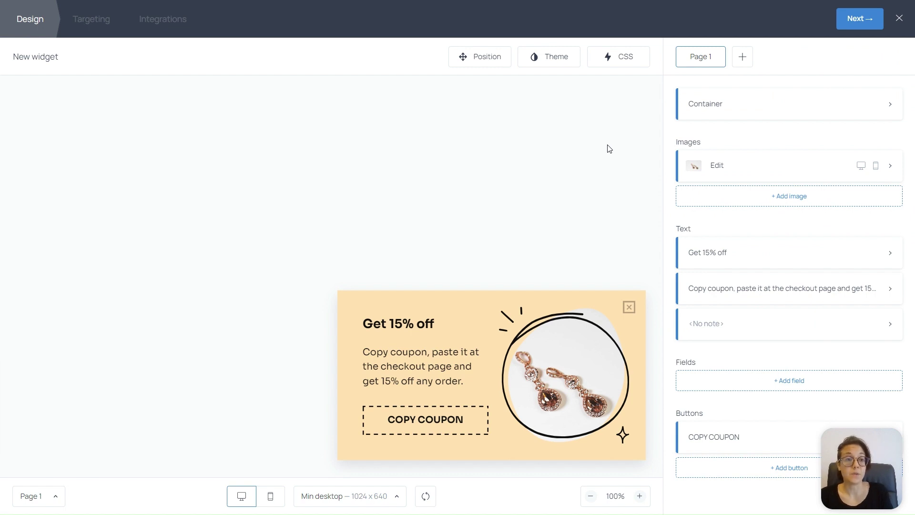
Target the widget to the store's product pages only, removing the inclusion rule that covers all pages
left_click(854, 25)
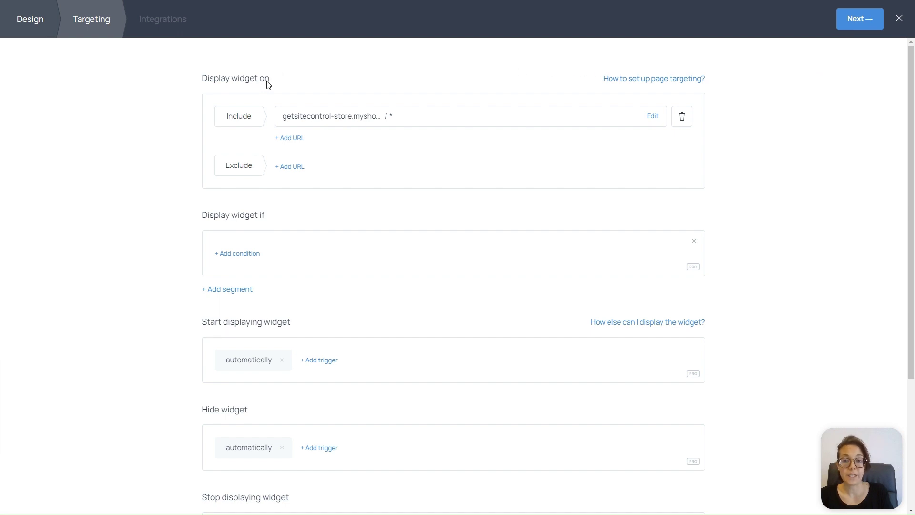
left_click(292, 139)
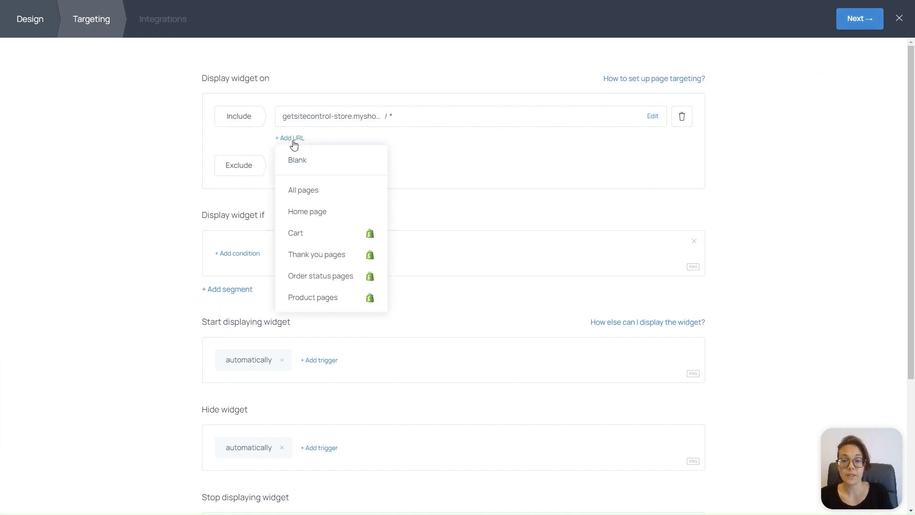
left_click(337, 307)
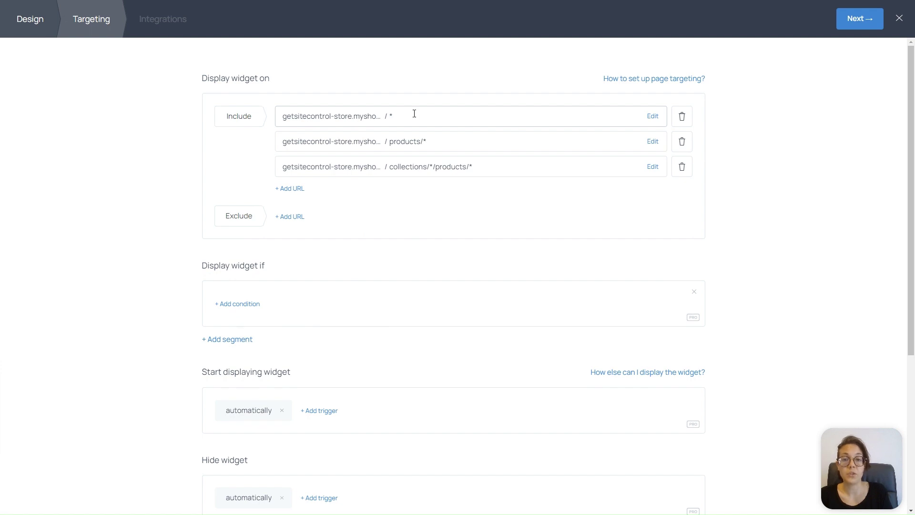
left_click(680, 117)
Start displaying the widget after the user spends 5 seconds on the page, and remove the automatic display trigger
scroll(771, 180, "down", 3)
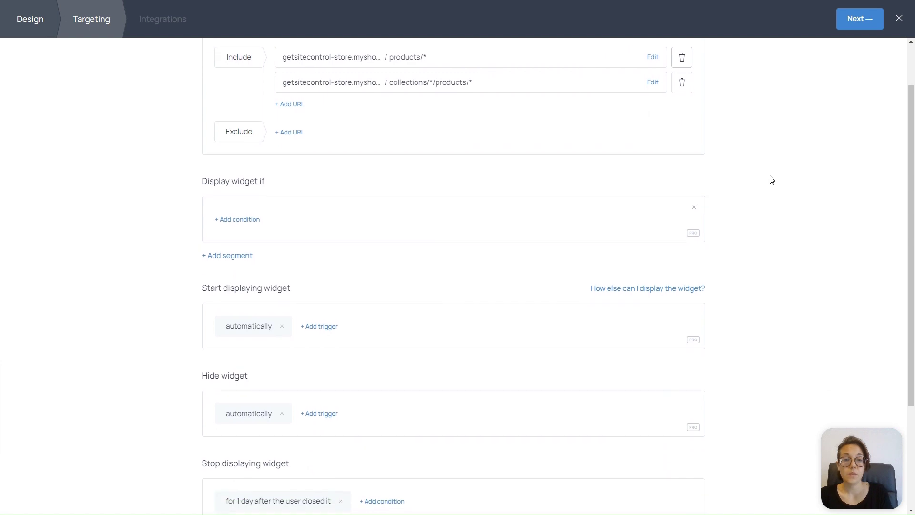
scroll(771, 180, "down", 3)
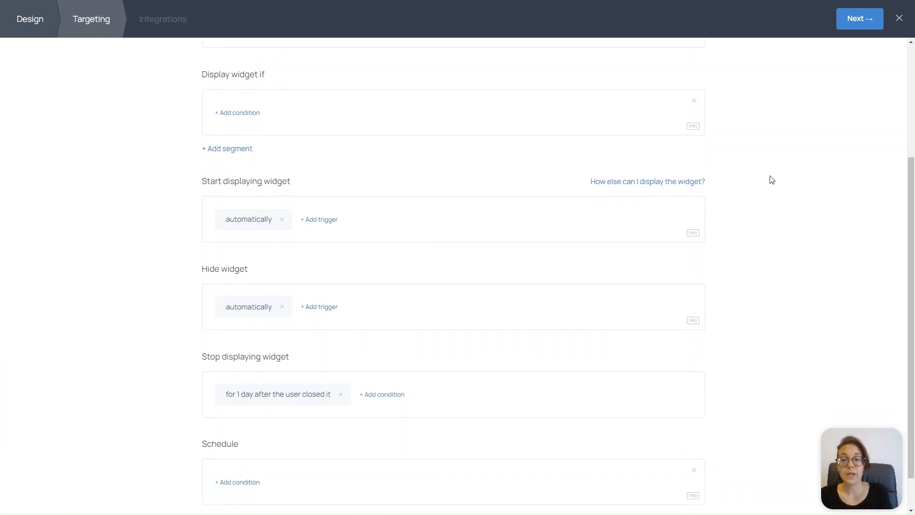
scroll(770, 180, "down", 1)
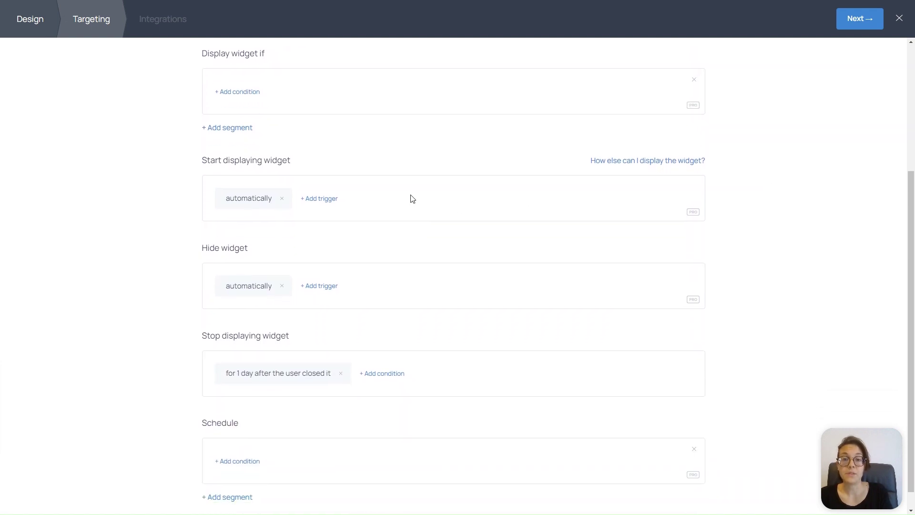
left_click(329, 201)
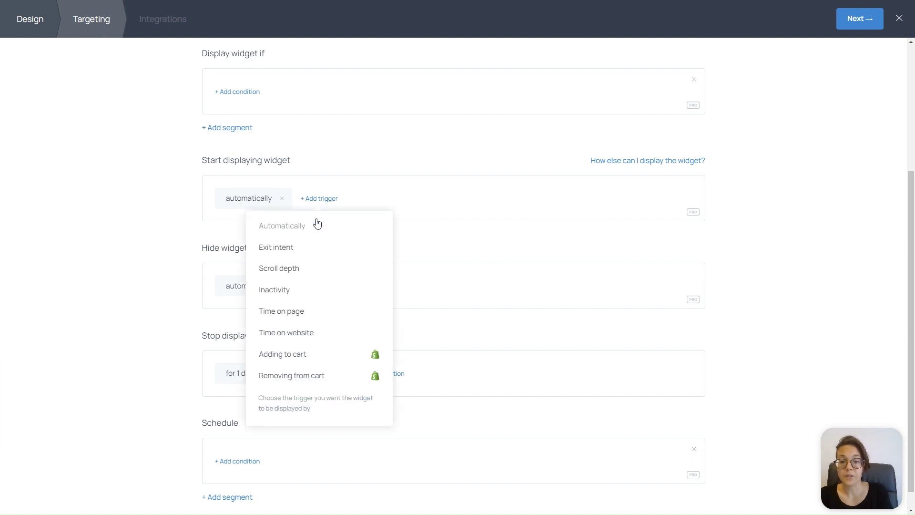
left_click(301, 311)
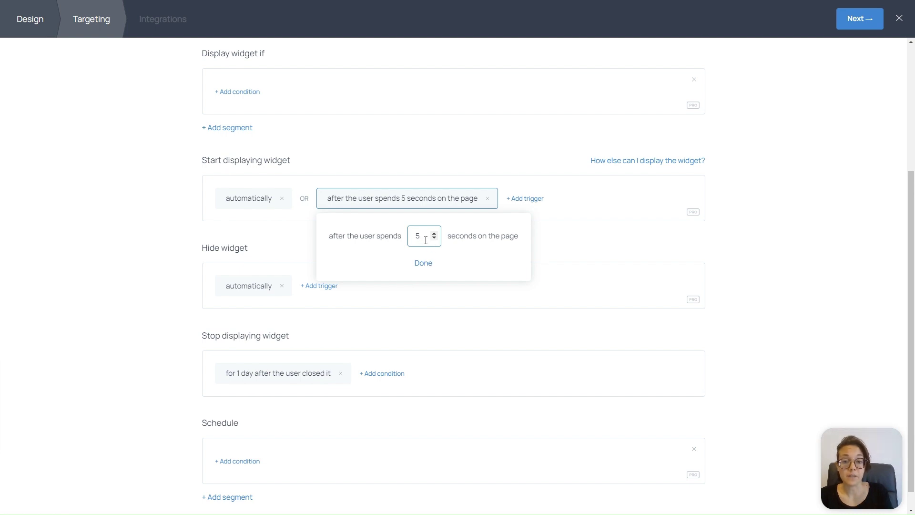
left_click(428, 265)
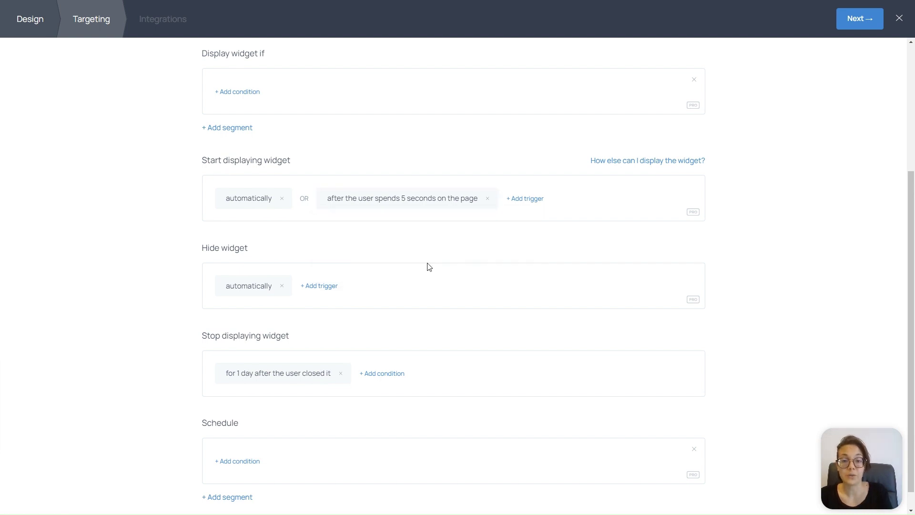
left_click(281, 199)
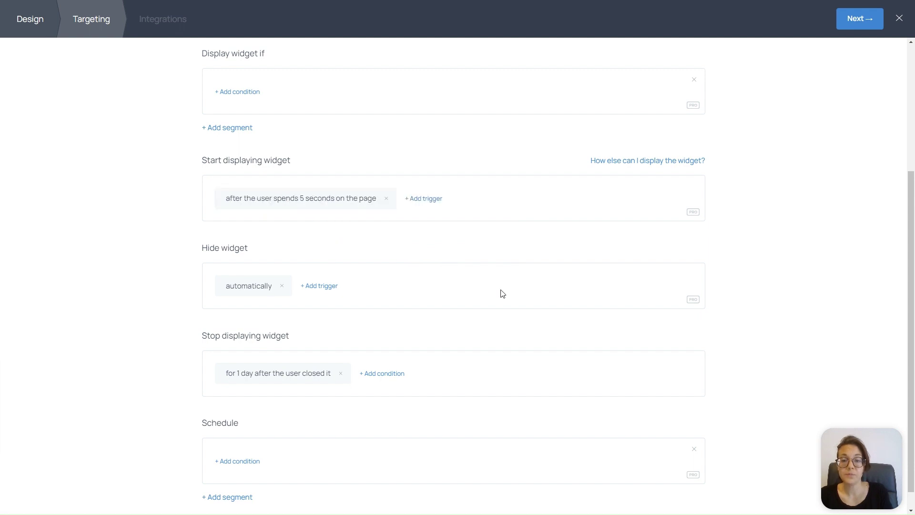
Add a stop-displaying condition that hides the widget forever after the user took action
scroll(502, 293, "down", 1)
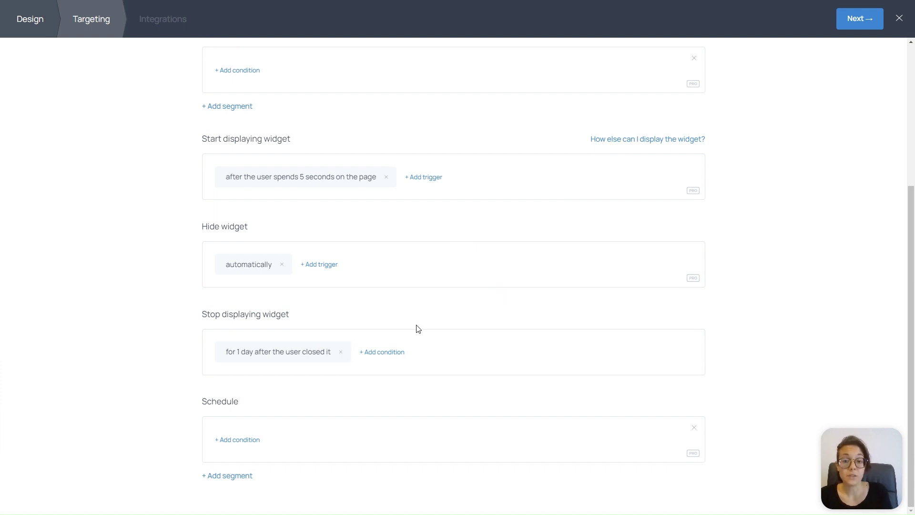
left_click(389, 352)
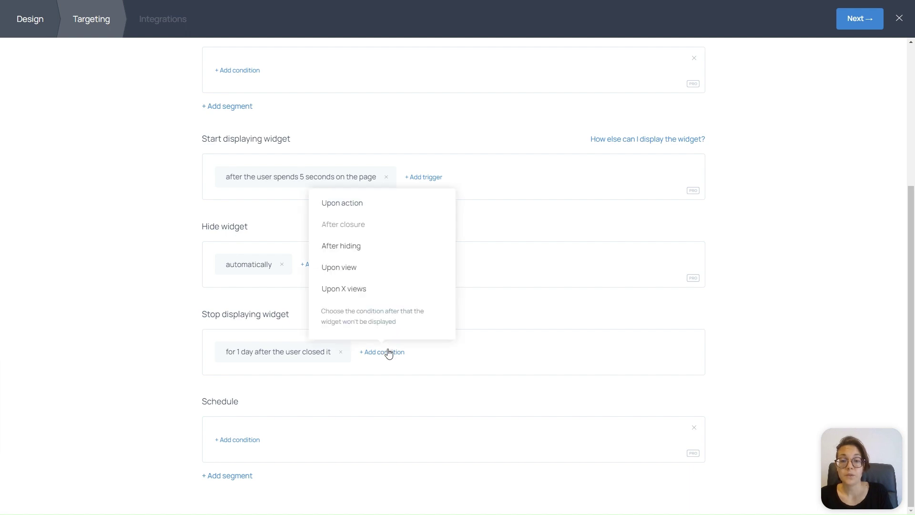
left_click(349, 204)
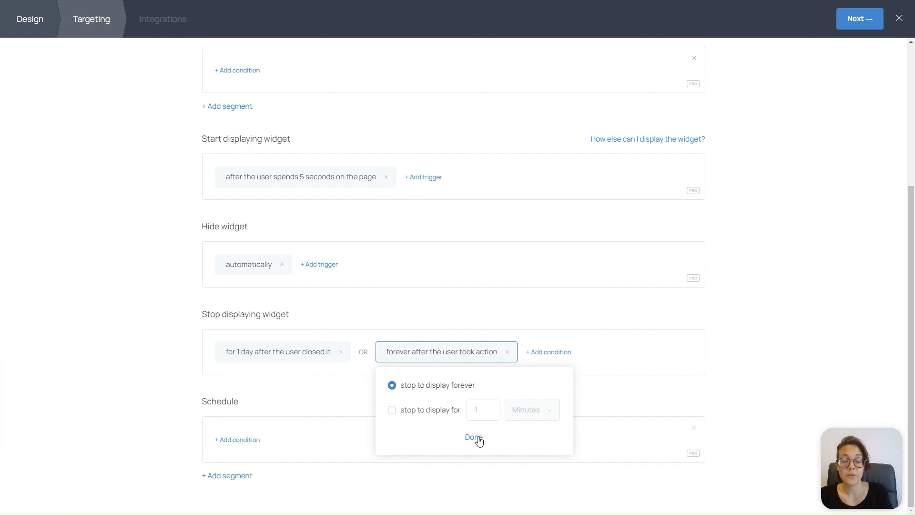
left_click(474, 437)
scroll(860, 231, "up", 5)
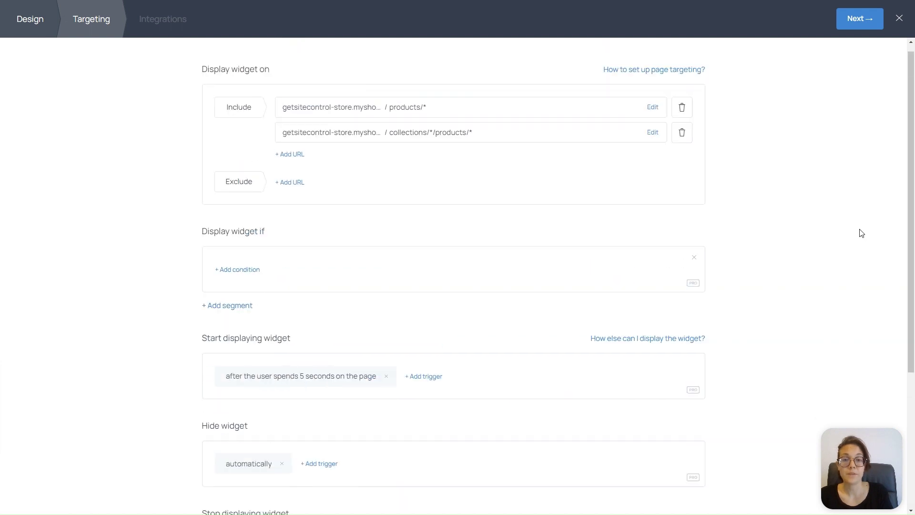
Skip the integrations, save and close the widget, and activate it on the store
left_click(860, 19)
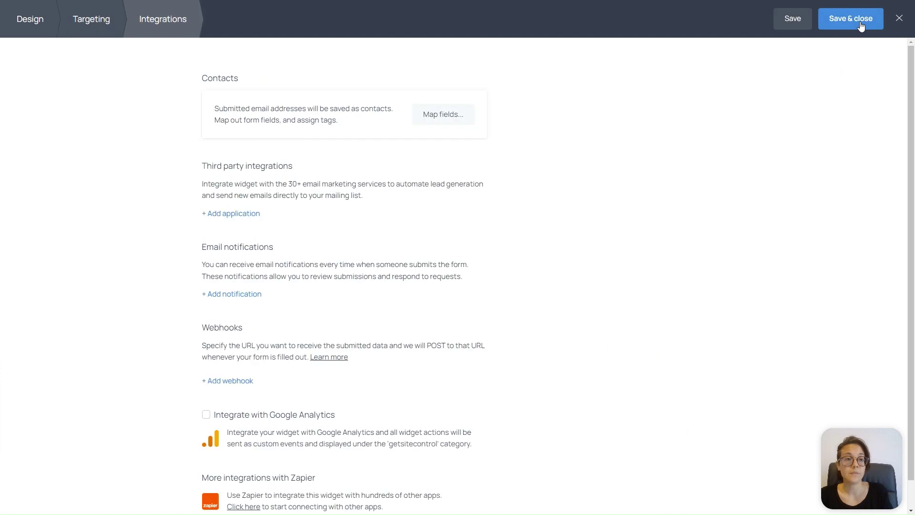
left_click(861, 25)
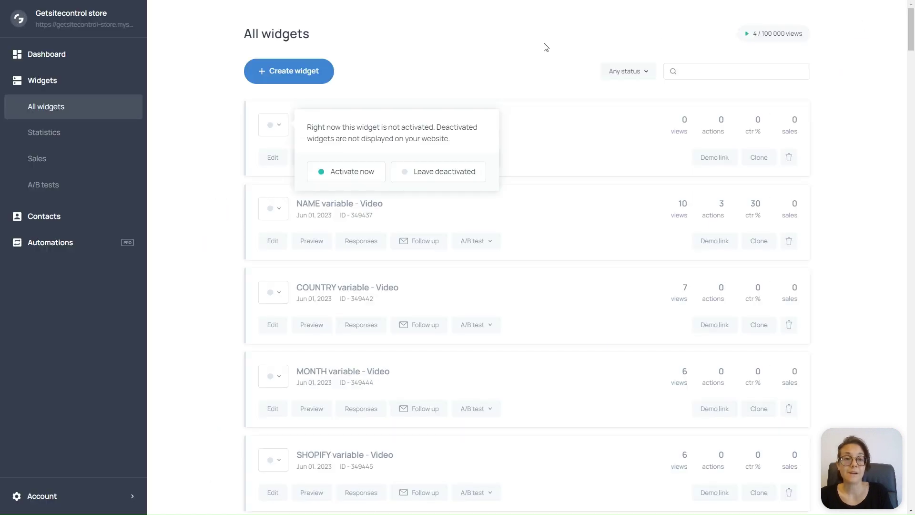
left_click(370, 172)
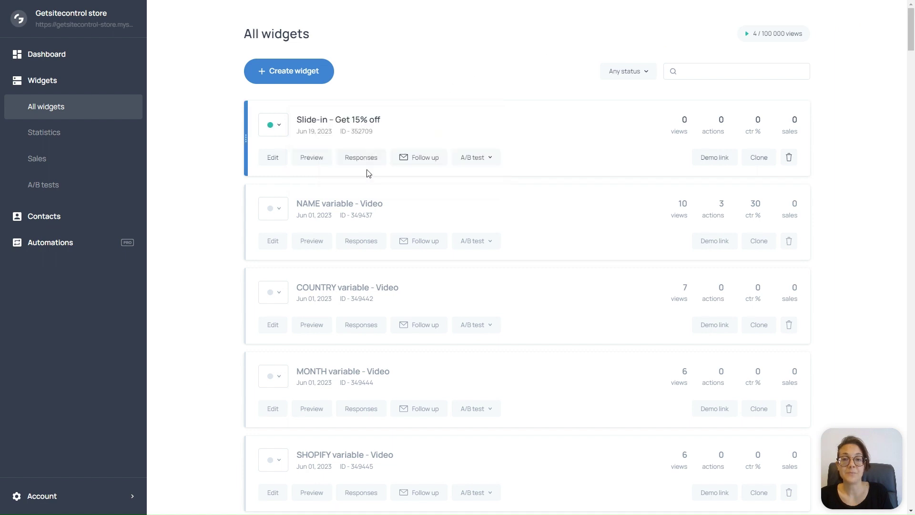